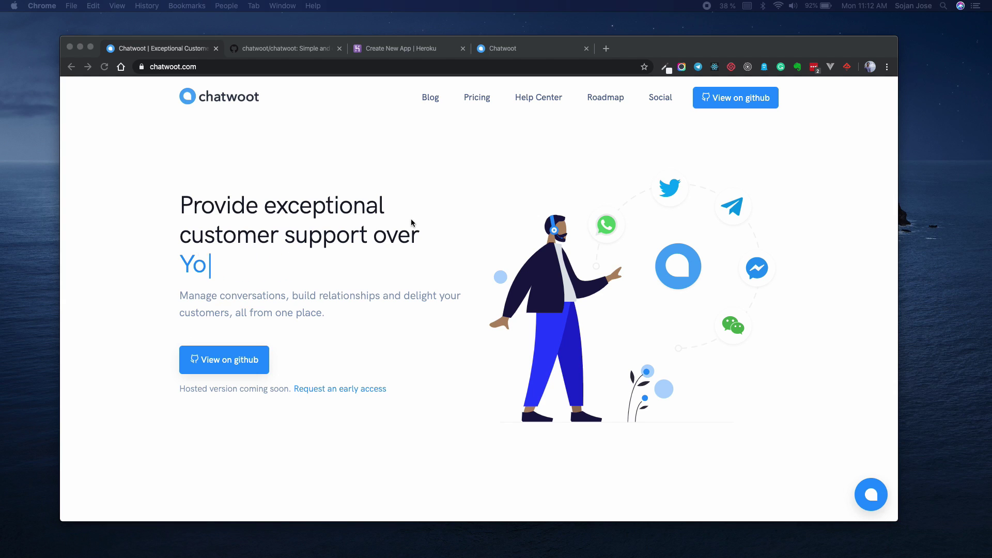
Switch to the chatwoot/chatwoot GitHub repository and reach the README's Deploy to Heroku button
click(276, 49)
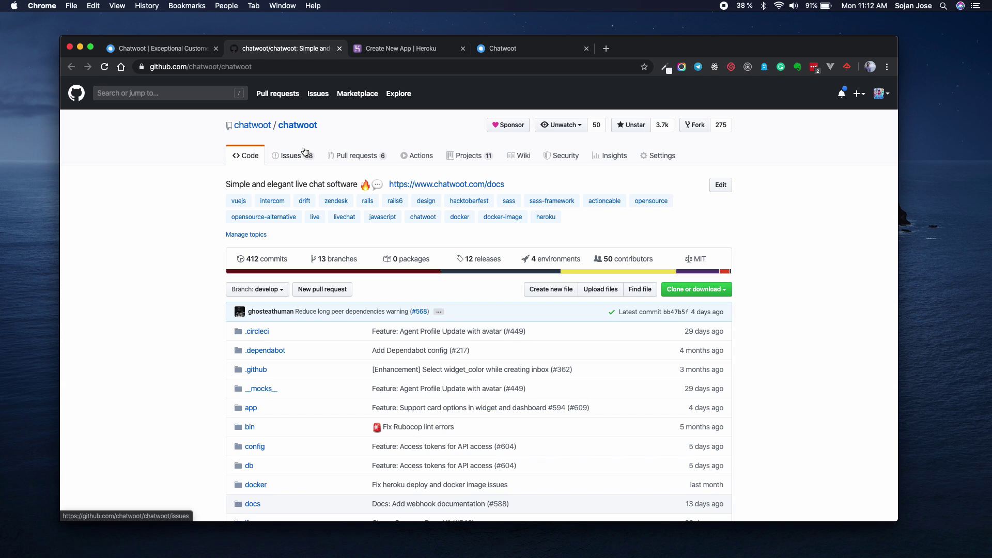
scroll(396, 318, down, 10)
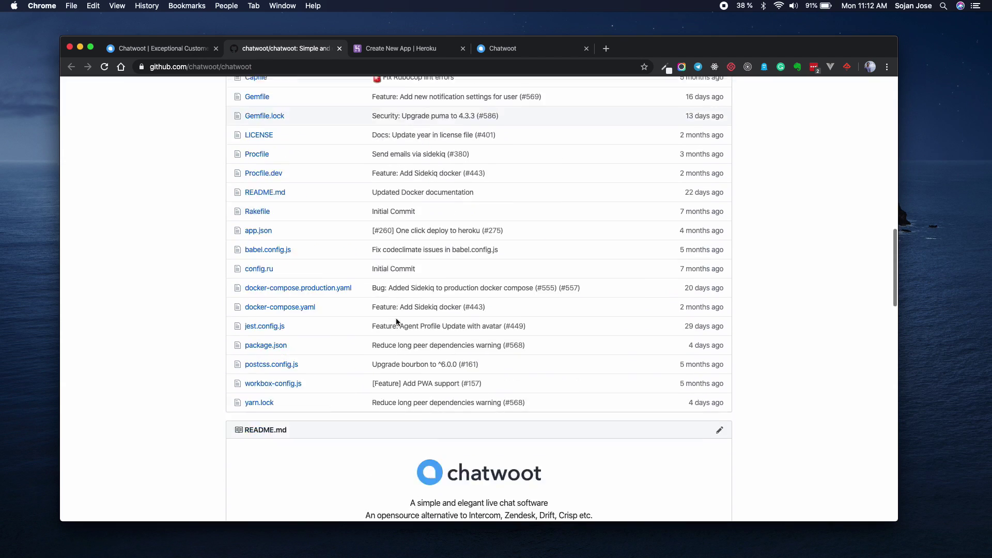
scroll(445, 238, down, 5)
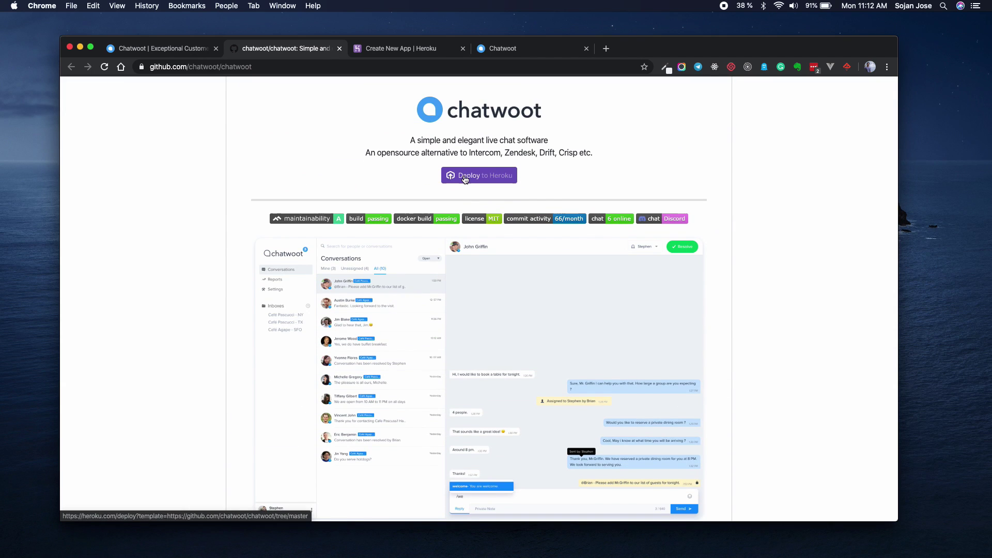
Review Heroku's Create New App form for Chatwoot with its Redis and Postgres add-ons and config vars
click(392, 49)
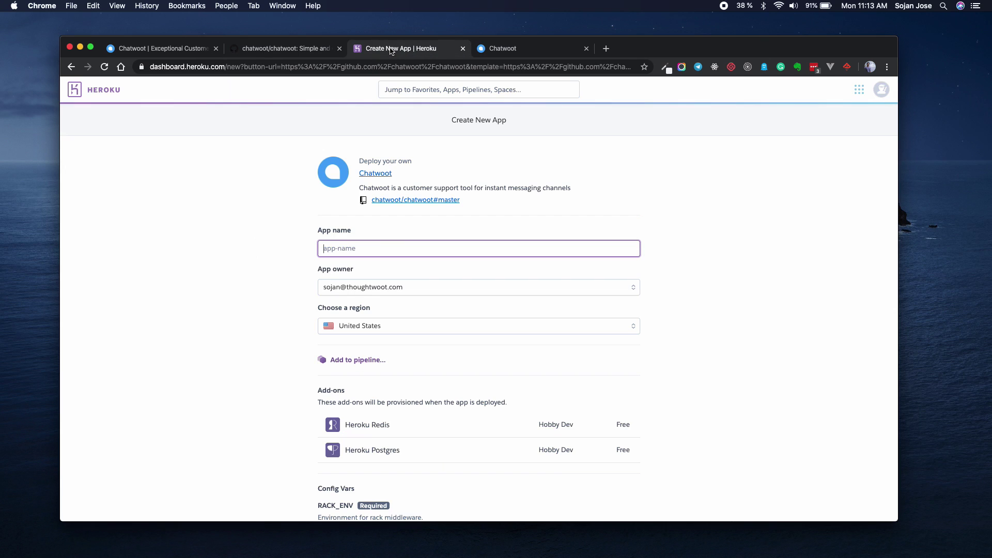
scroll(461, 398, down, 5)
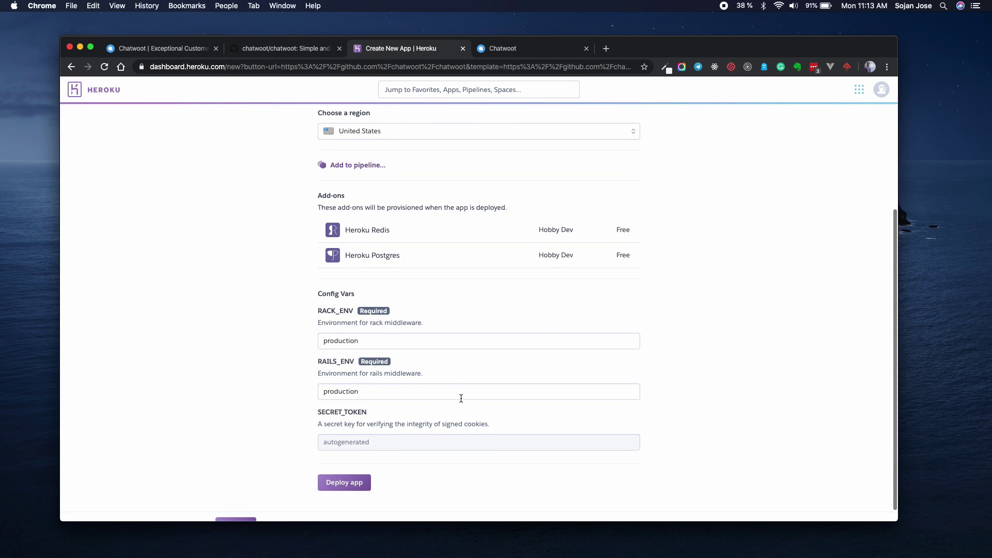
scroll(461, 398, down, 2)
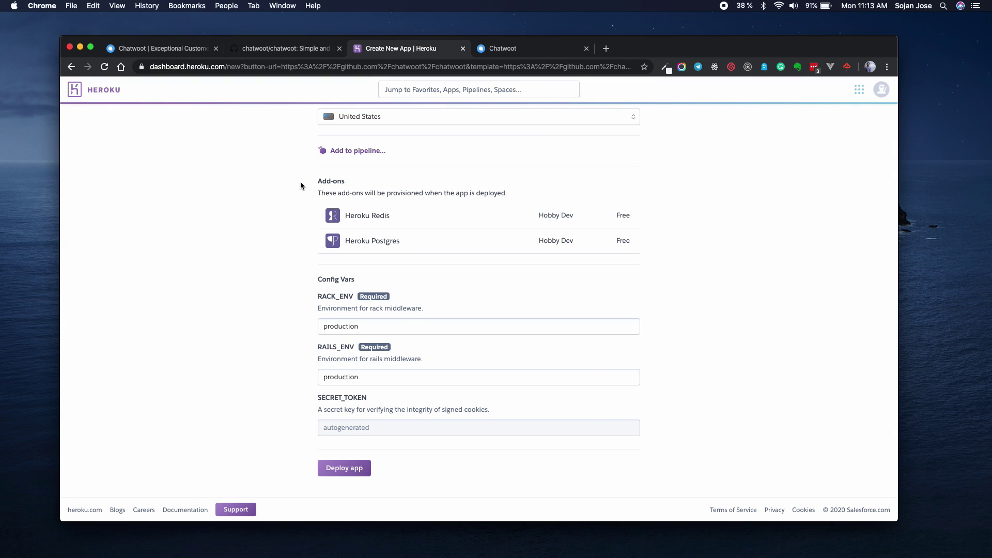
Look back over the GitHub repository, then return to the chatwoot.com homepage
click(286, 50)
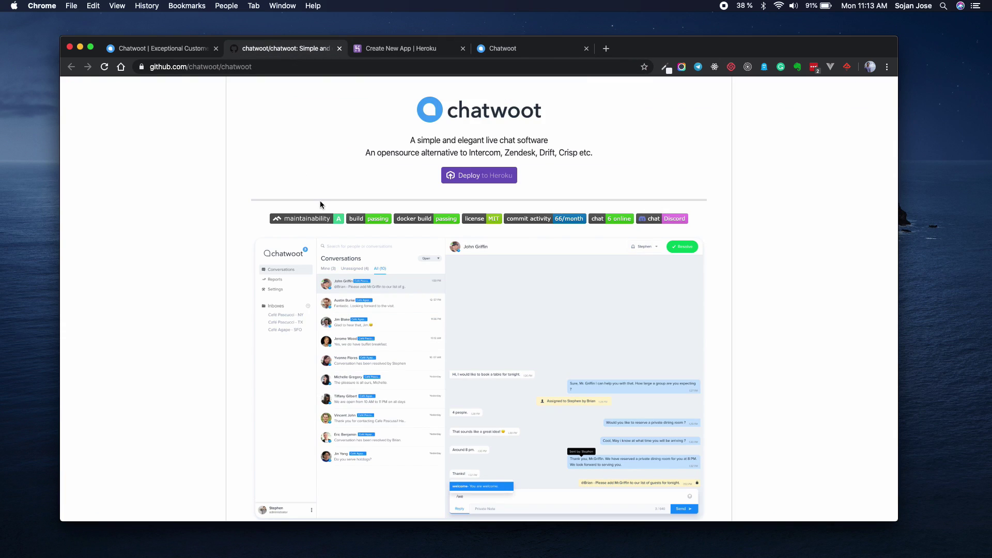
scroll(394, 286, up, 3)
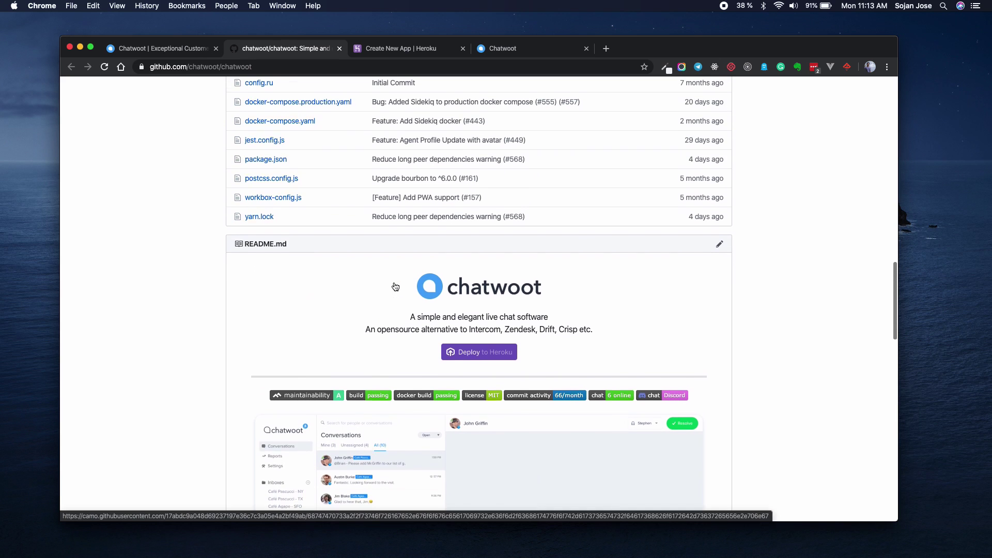
scroll(394, 286, up, 4)
scroll(394, 287, up, 3)
scroll(394, 287, up, 3)
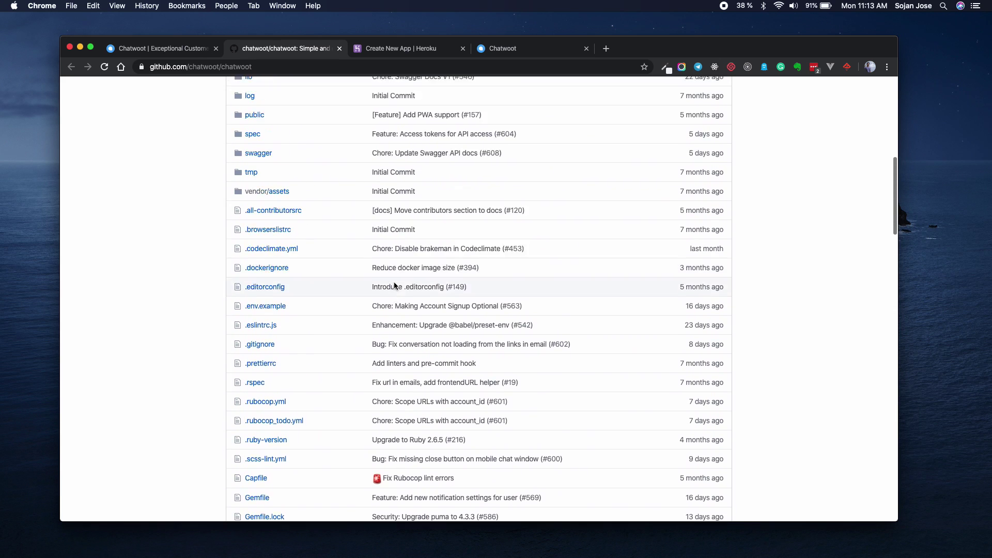
scroll(394, 286, up, 4)
scroll(394, 286, up, 5)
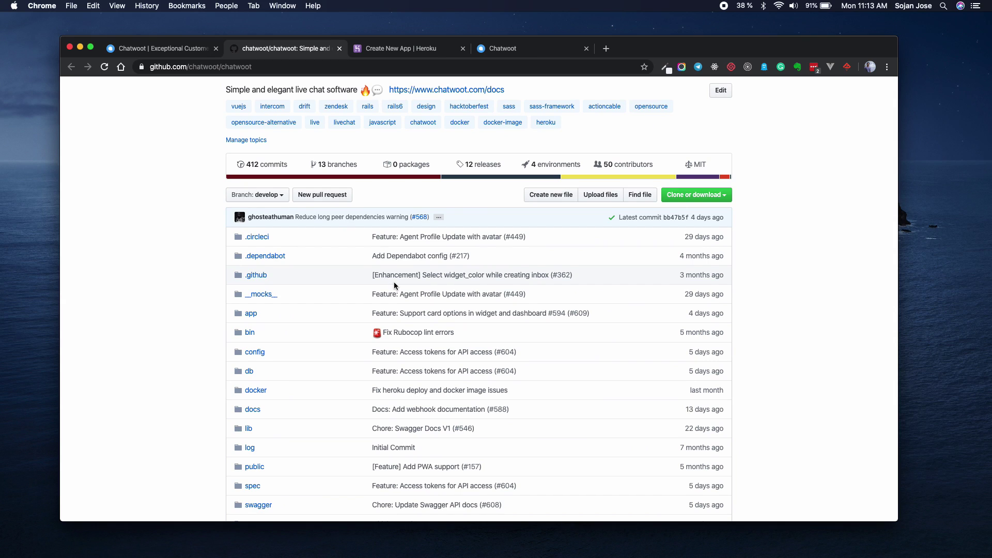
click(186, 48)
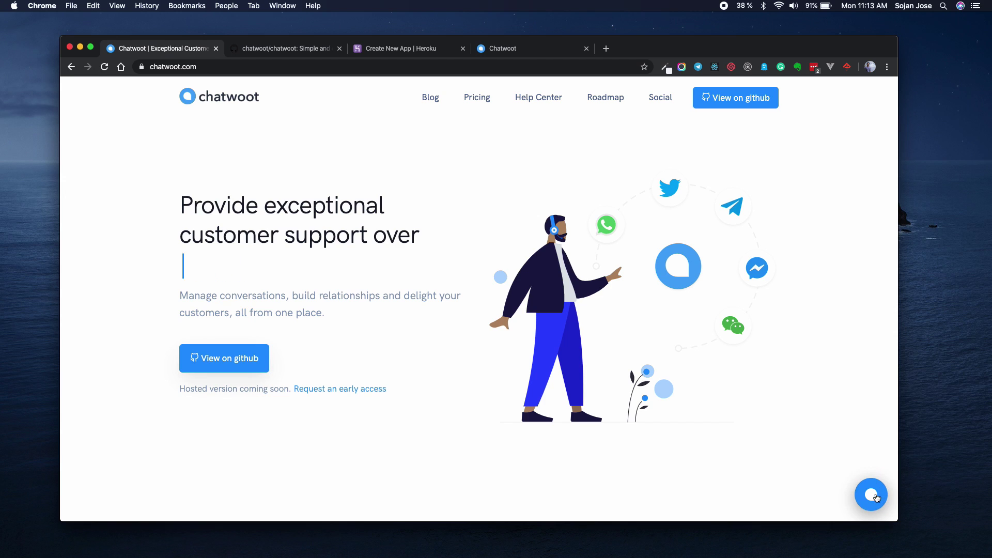
Send "hey can you help ?" from the website chat widget and switch to the agent dashboard
click(876, 497)
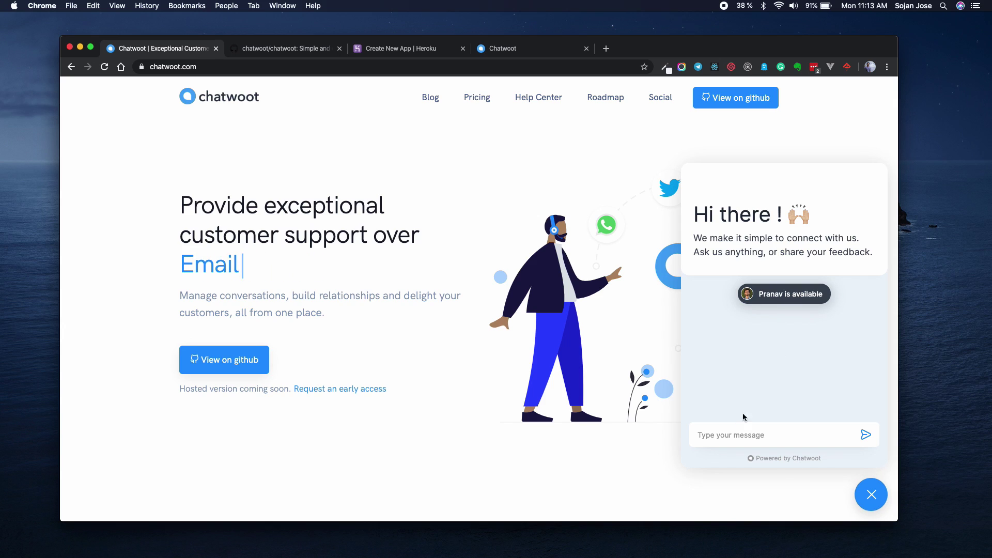
click(728, 432)
text(hey )
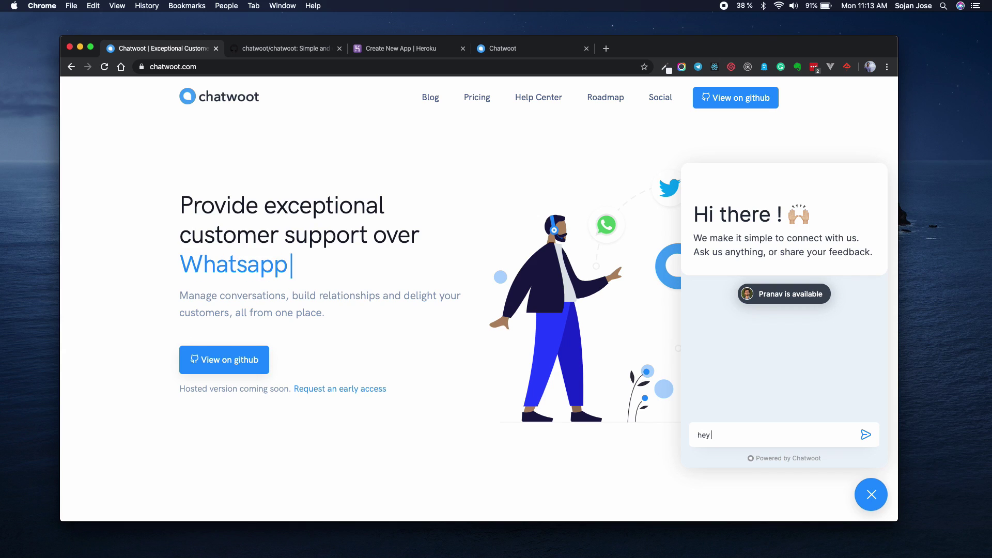
text(t)
text(can you )
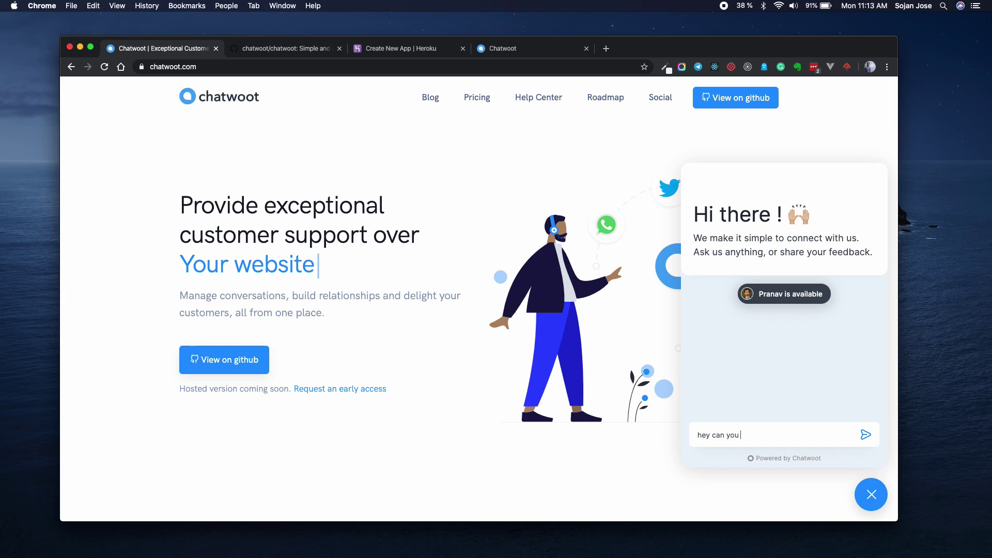
text(help)
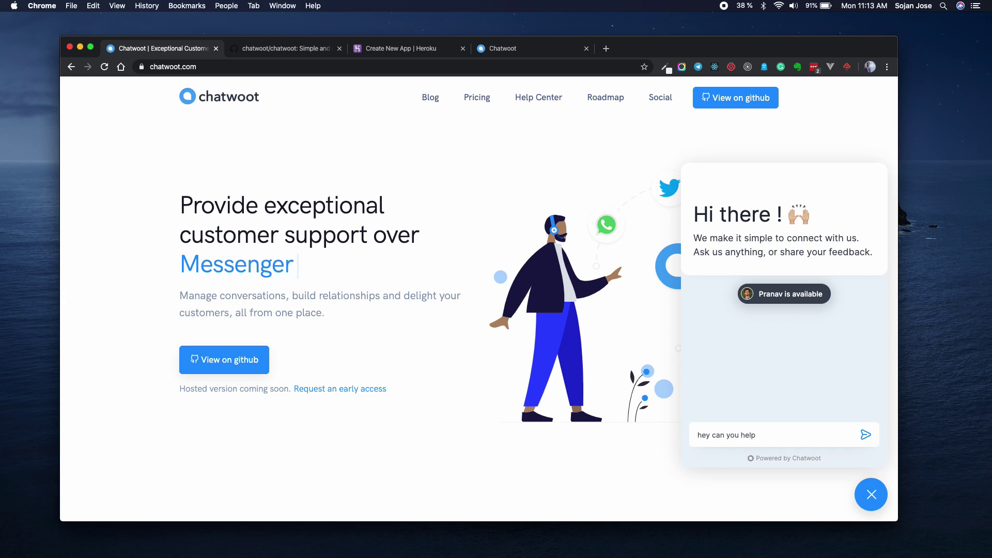
text( ?)
key(Return)
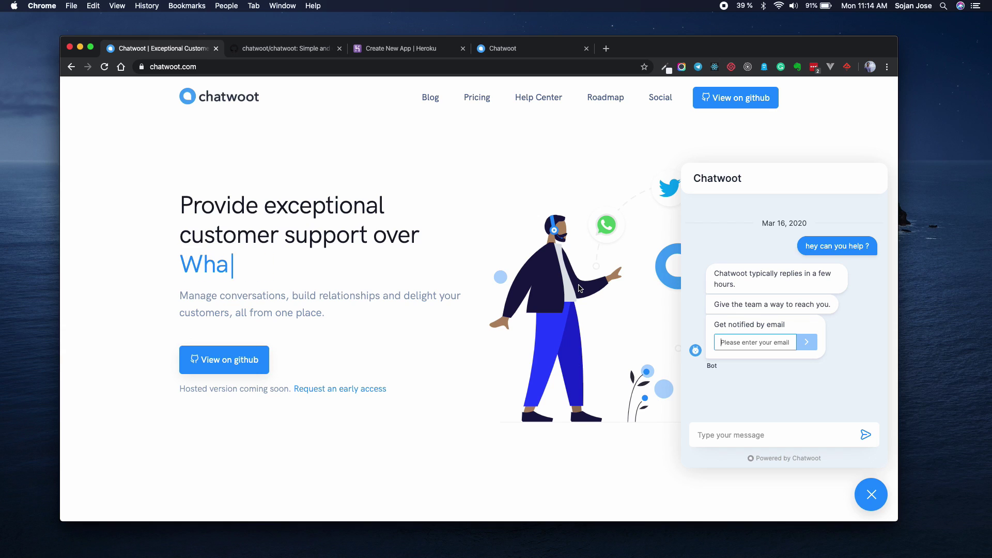
click(507, 51)
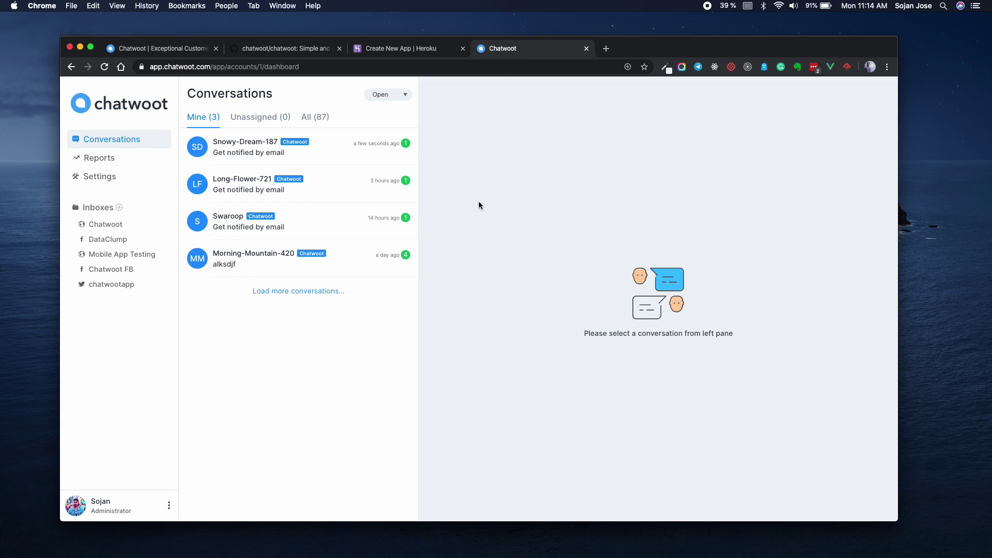
Reply "sure what you need help ?" in Snowy-Dream-187 and confirm it shows in the website widget
click(316, 160)
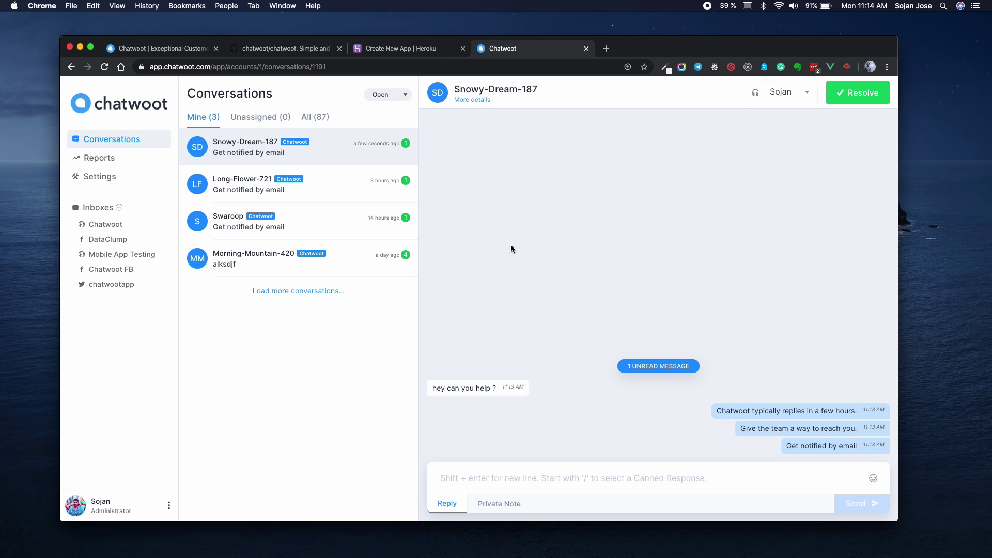
click(514, 473)
text(su)
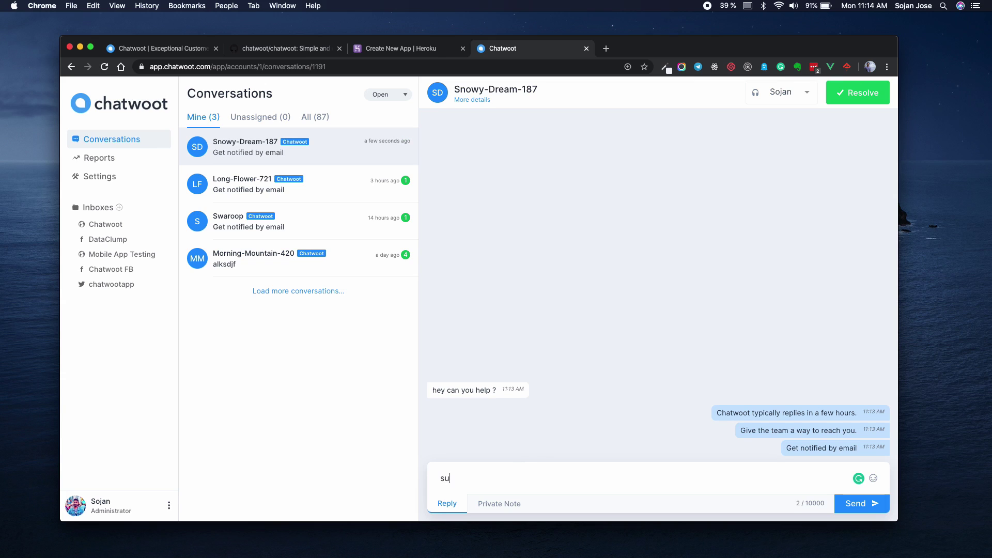
text(re what youeed help)
text( ?)
key(Return)
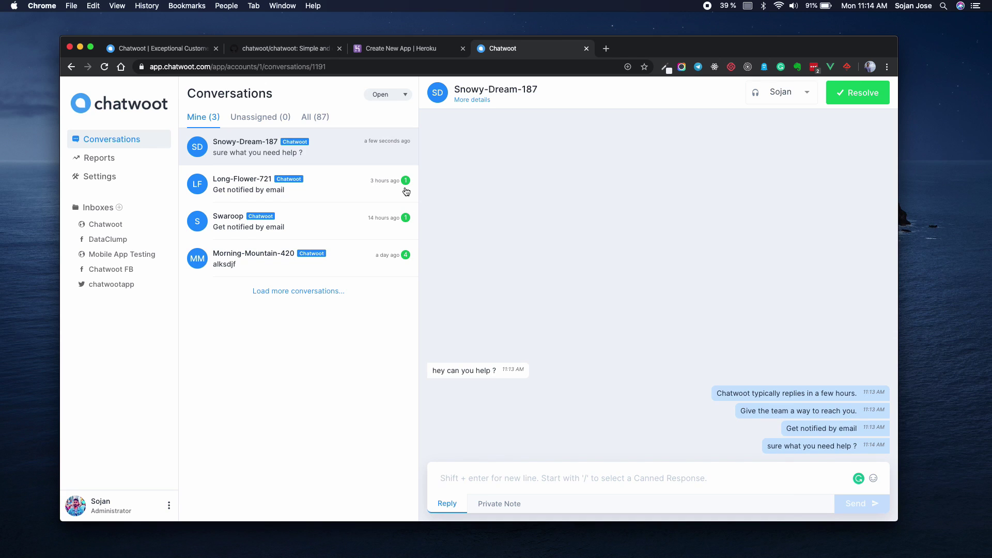
click(191, 50)
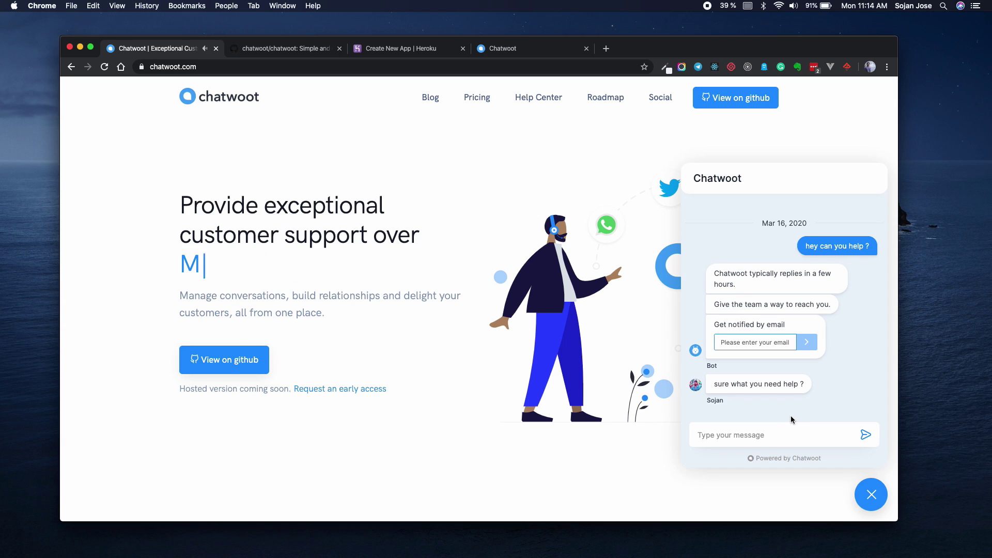
click(520, 51)
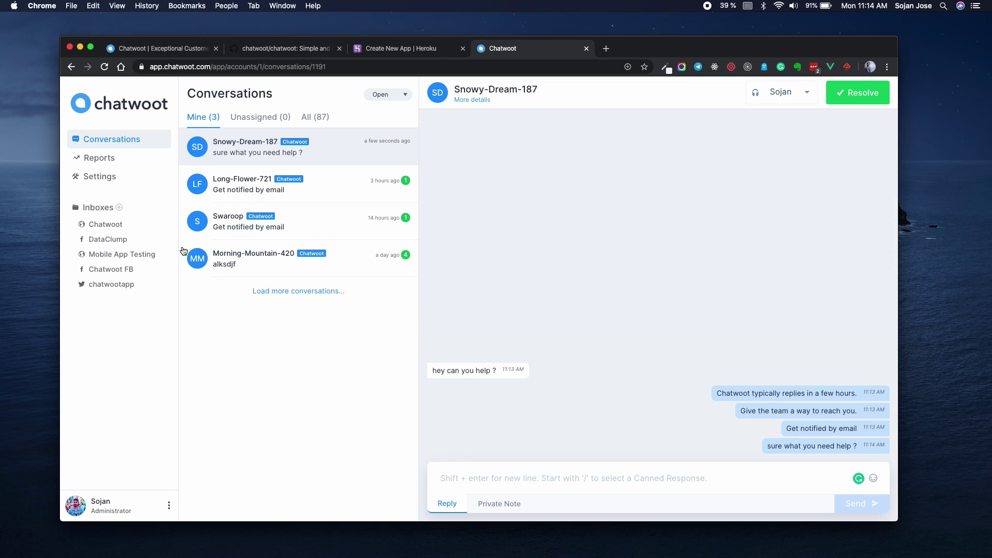
Browse the DataClump and chatwootapp inboxes, then return to the main conversations dashboard
click(90, 242)
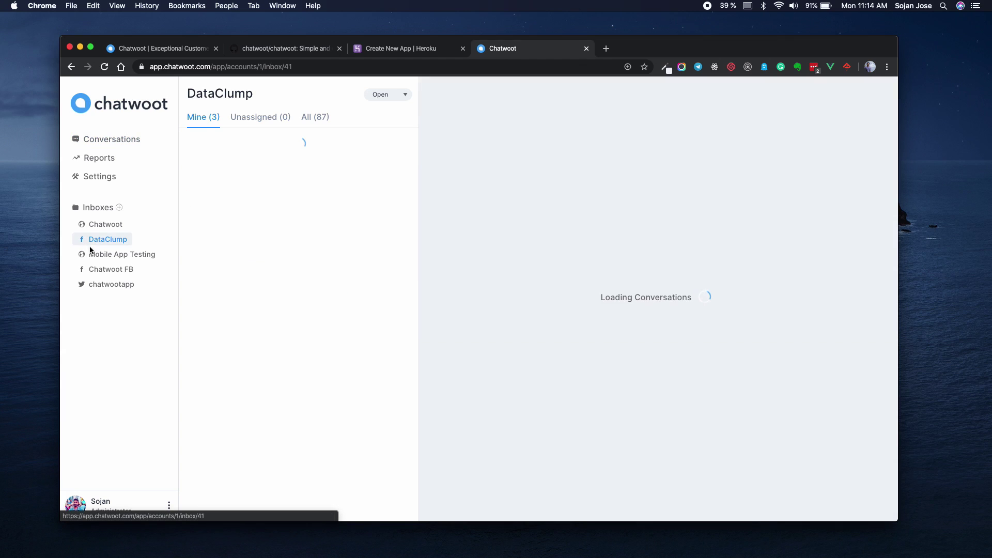
click(103, 286)
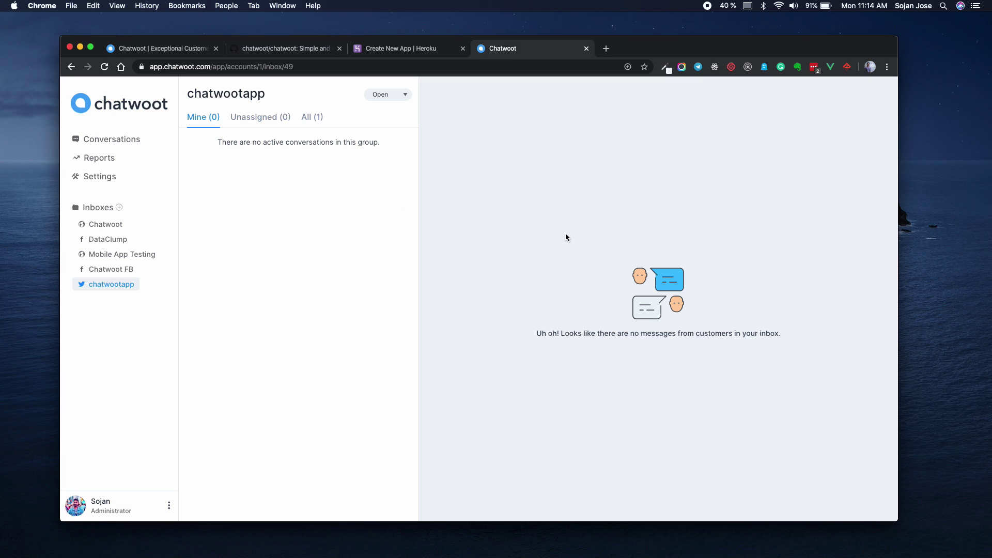
click(130, 139)
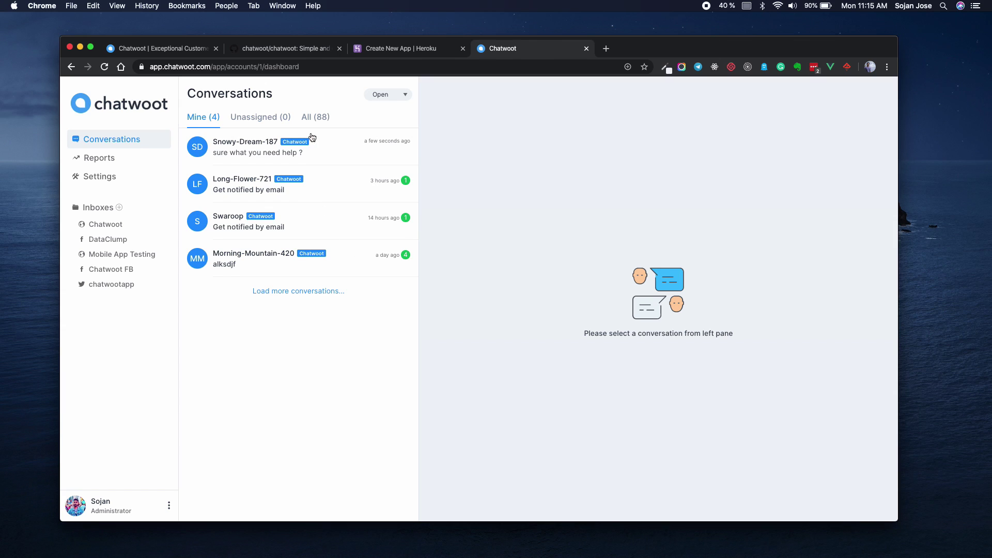
Compare all conversations with mine and check the status filter choices
click(315, 118)
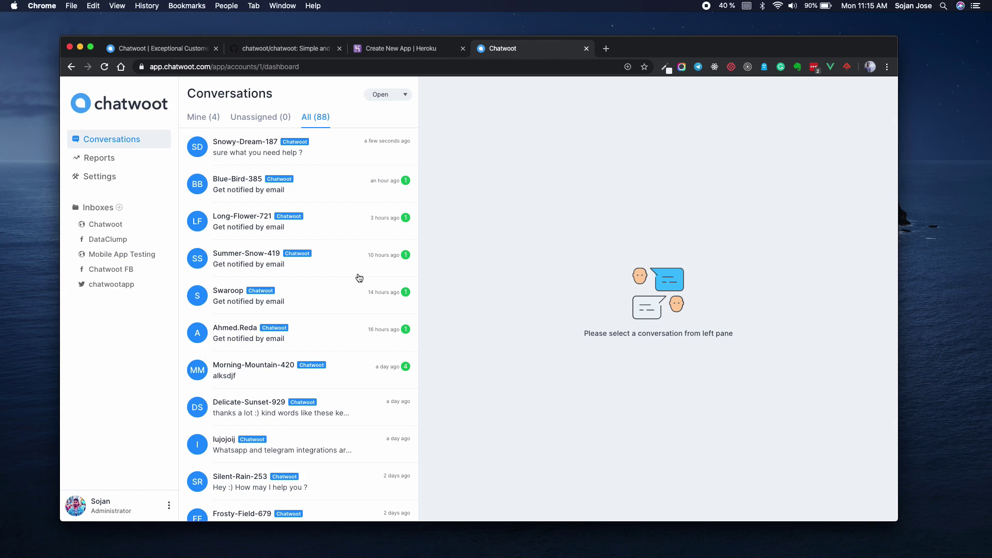
click(390, 96)
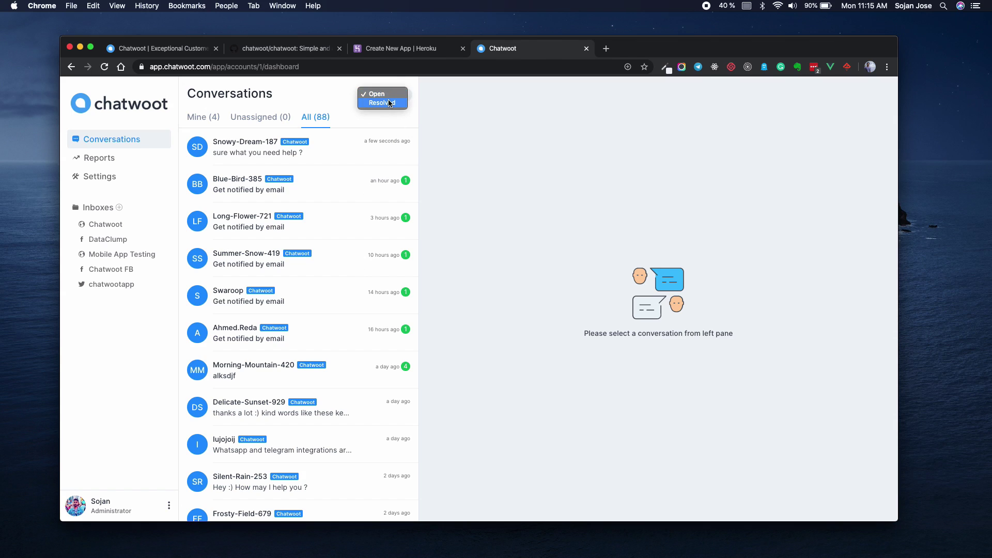
click(206, 117)
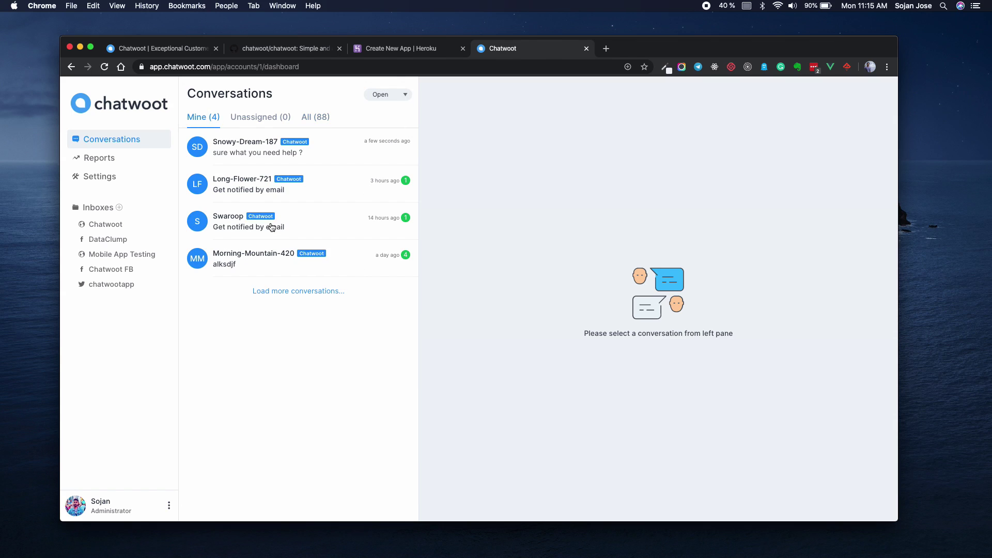
Resolve the Snowy-Dream-187 conversation and go to the reports page
click(346, 159)
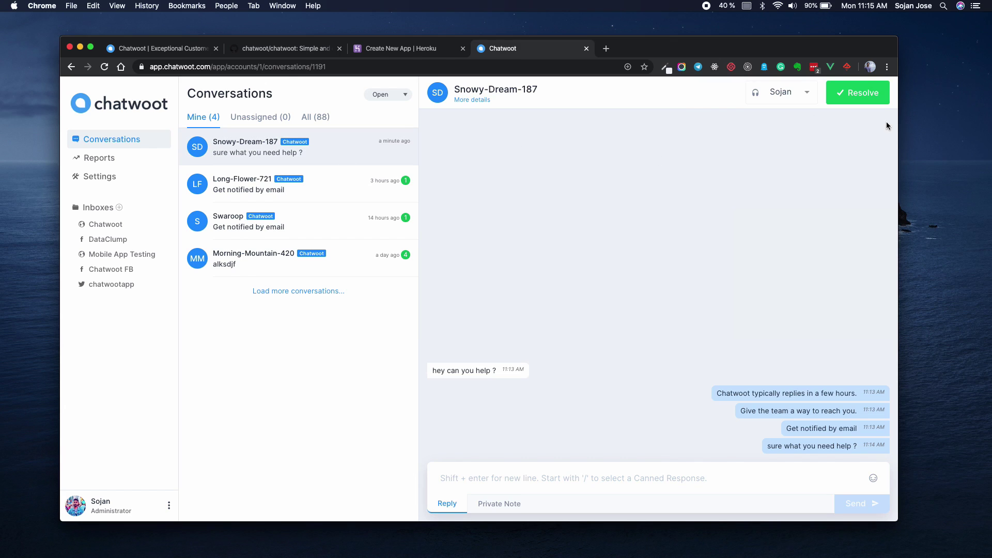
click(863, 95)
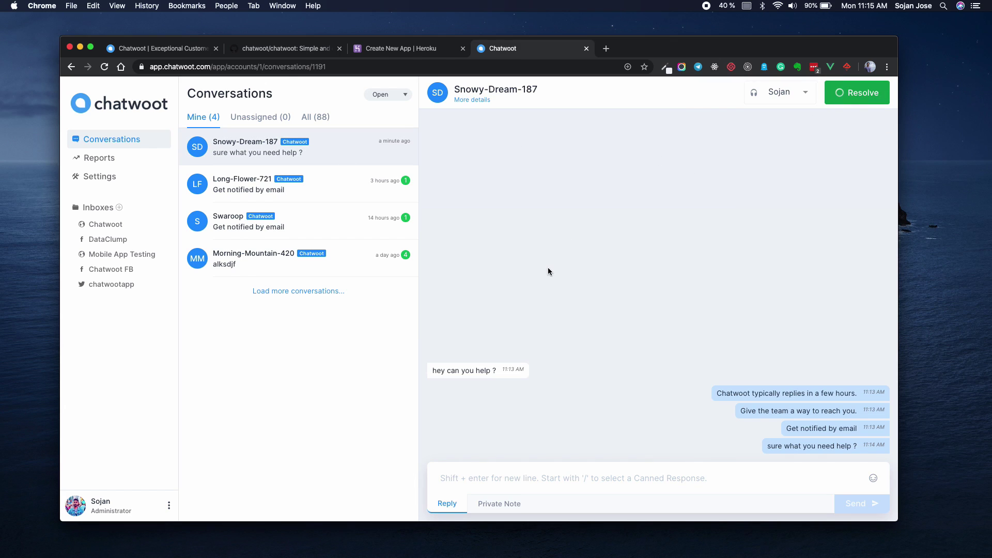
click(107, 160)
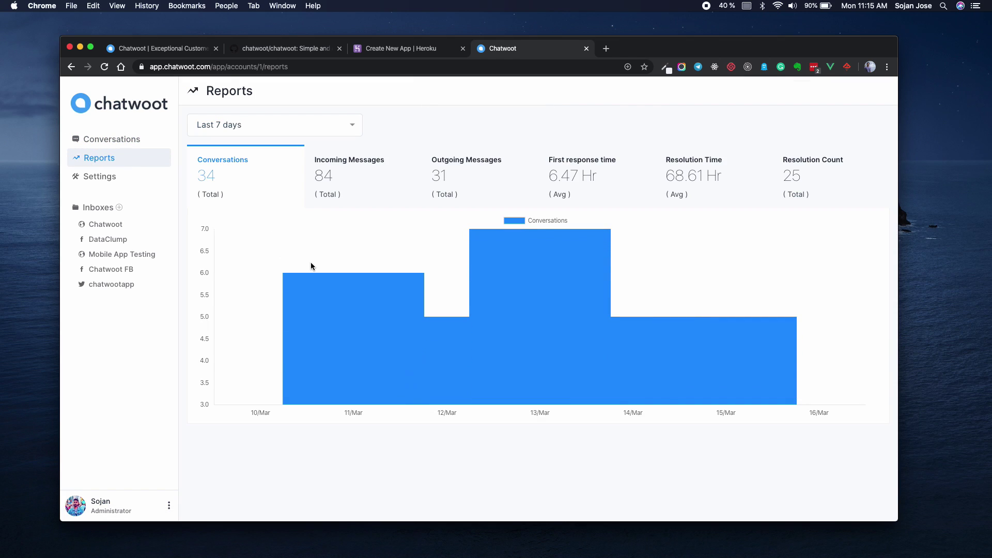
Switch the reports range to Last 30 days, then go to the account settings
click(290, 125)
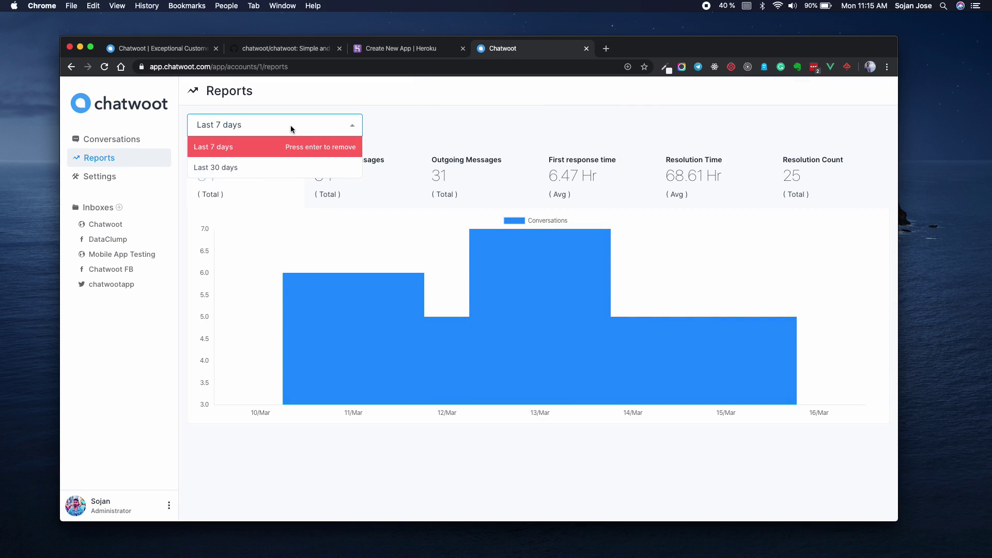
click(285, 164)
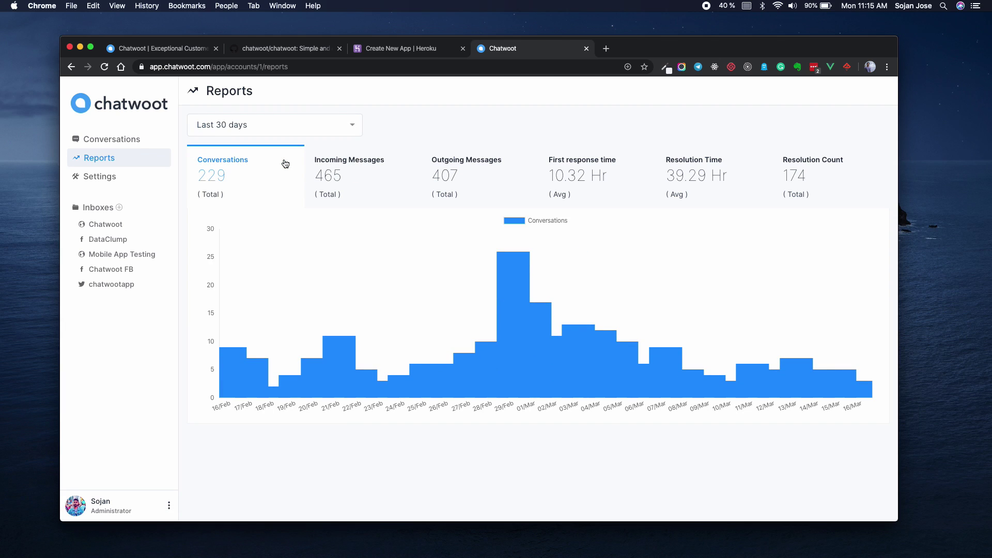
click(108, 179)
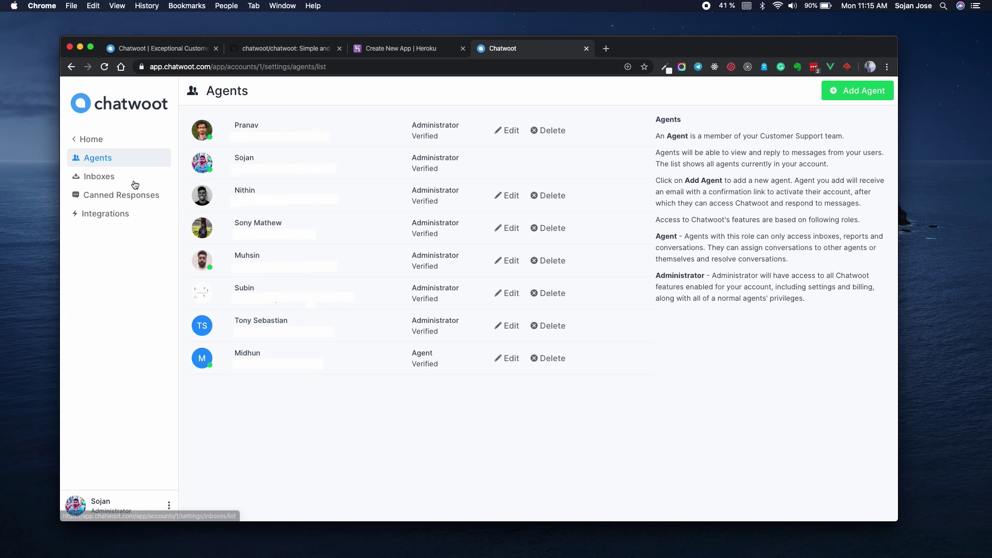
View the inboxes list and new-inbox channel choices, then the canned responses list
click(101, 177)
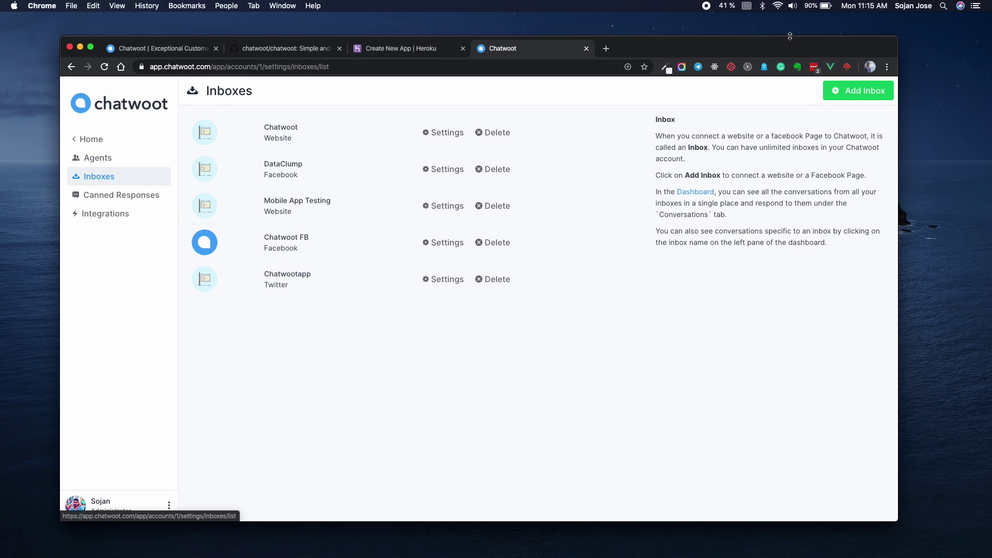
click(851, 93)
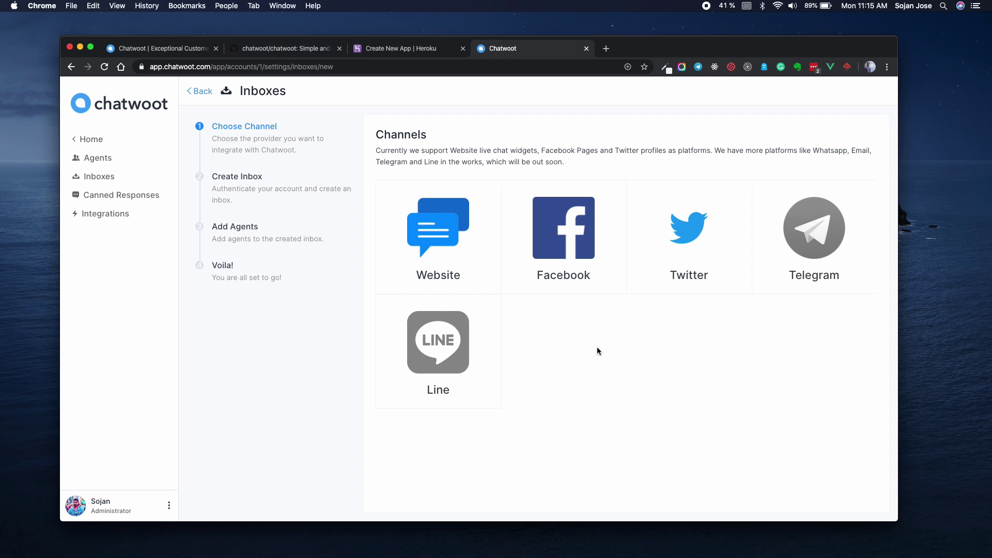
click(111, 195)
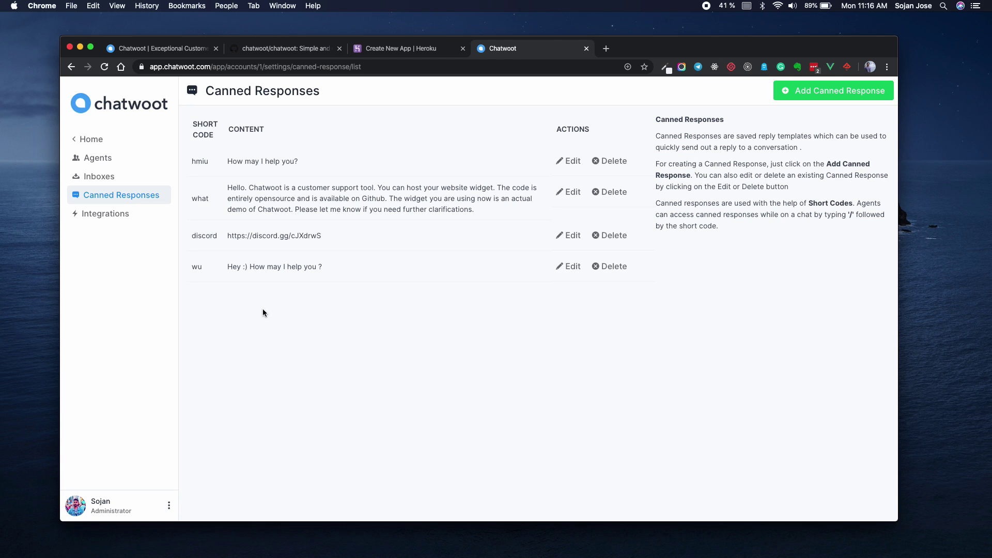
Open Long-Flower-721 and preview the canned reply suggestions with / without sending anything
click(94, 139)
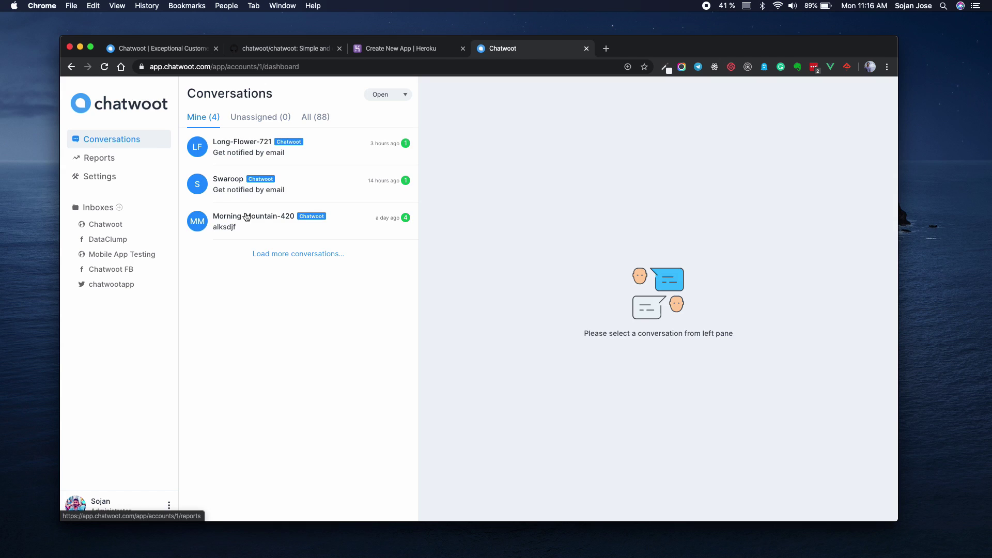
click(339, 147)
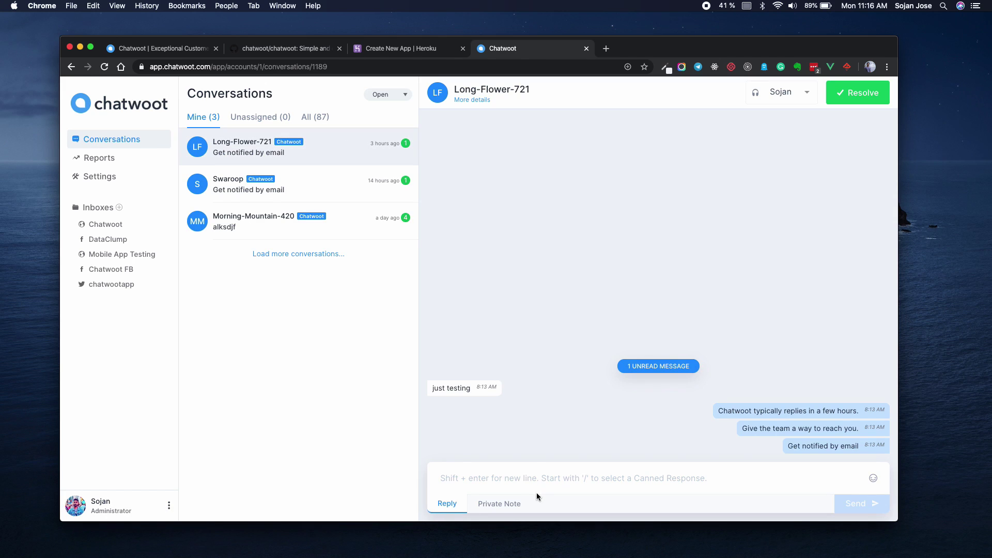
text(/)
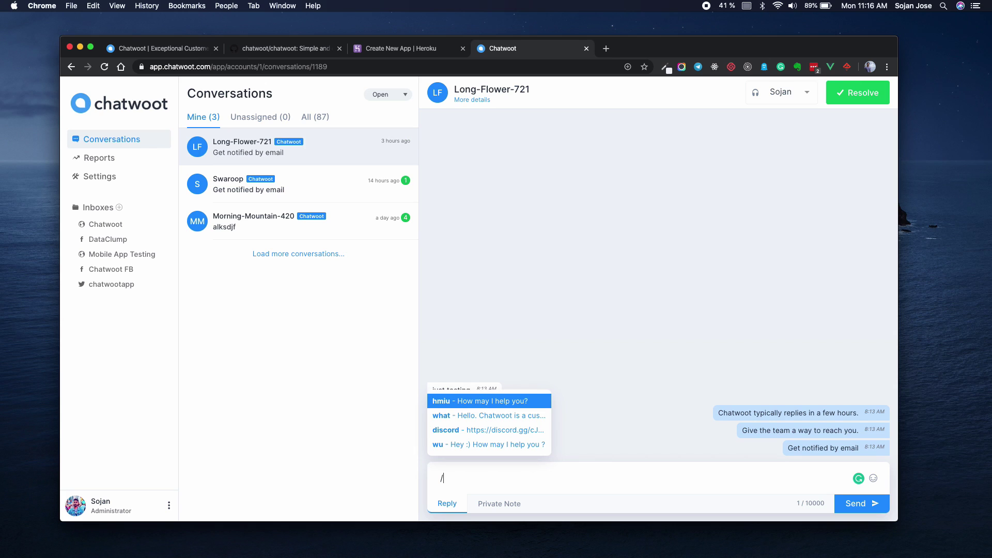
key(BackSpace)
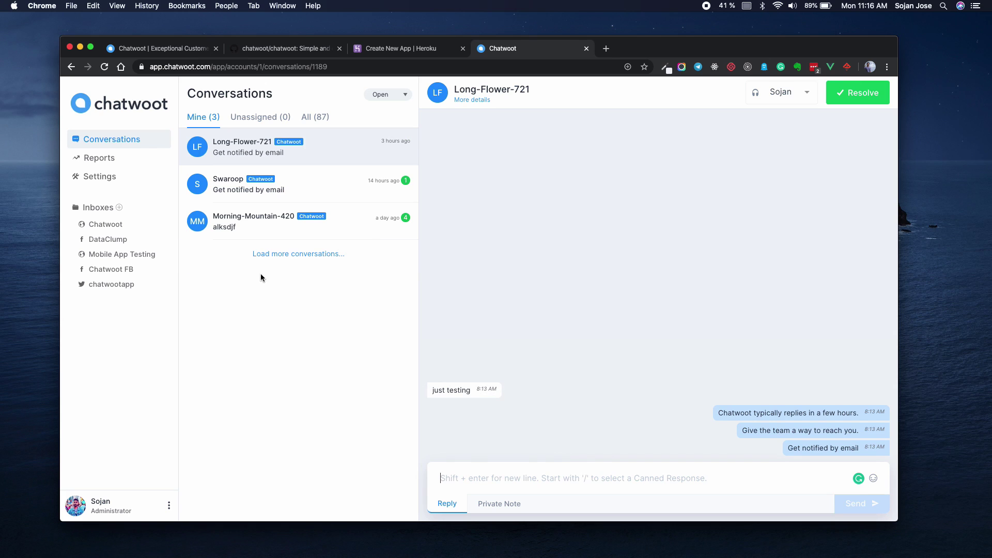
View the Webhook integration under Settings > Integrations, which lists no configured webhooks
click(97, 178)
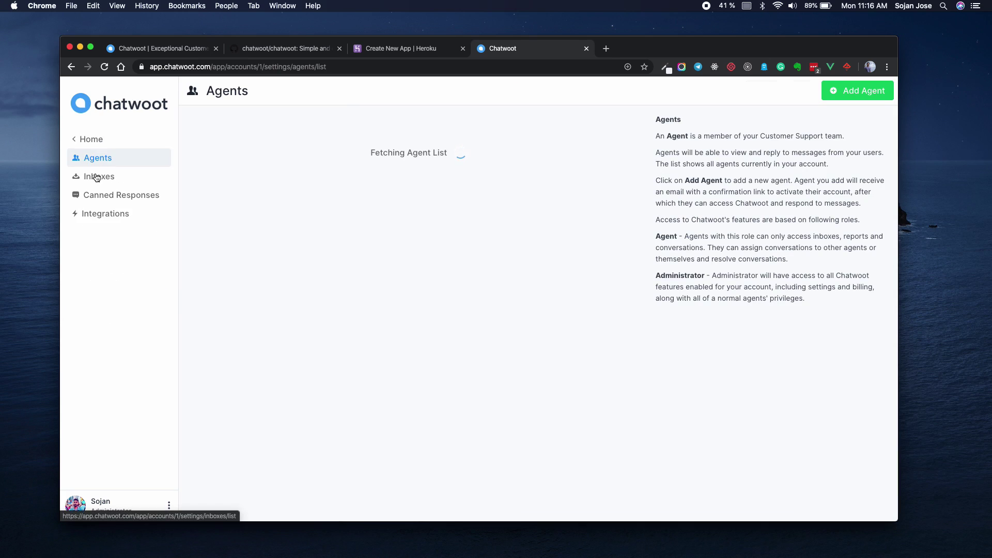
click(112, 215)
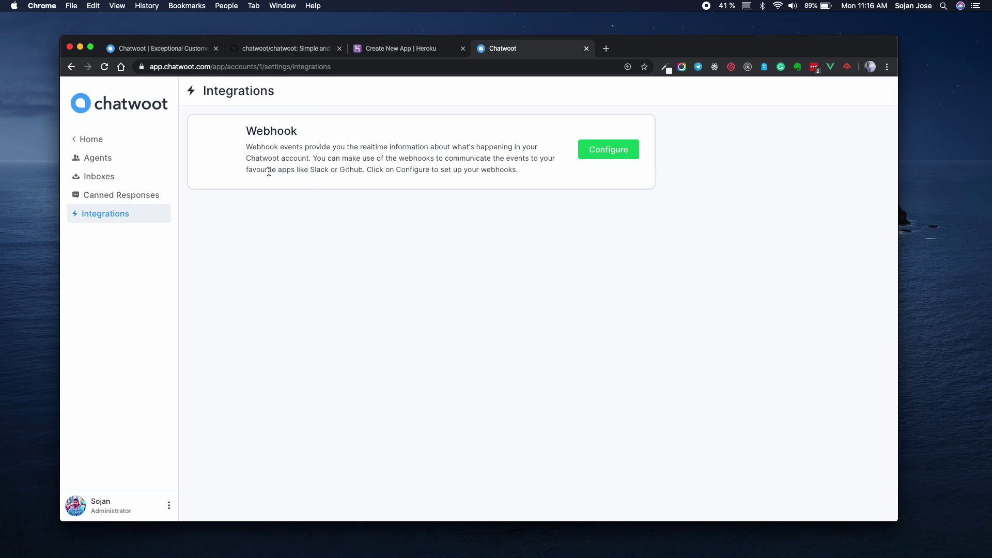
click(603, 154)
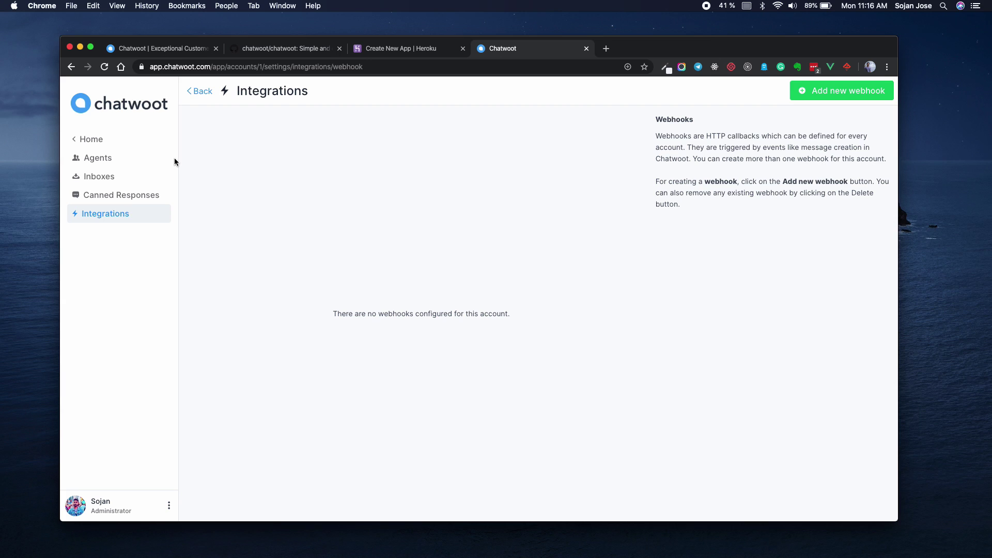
click(101, 142)
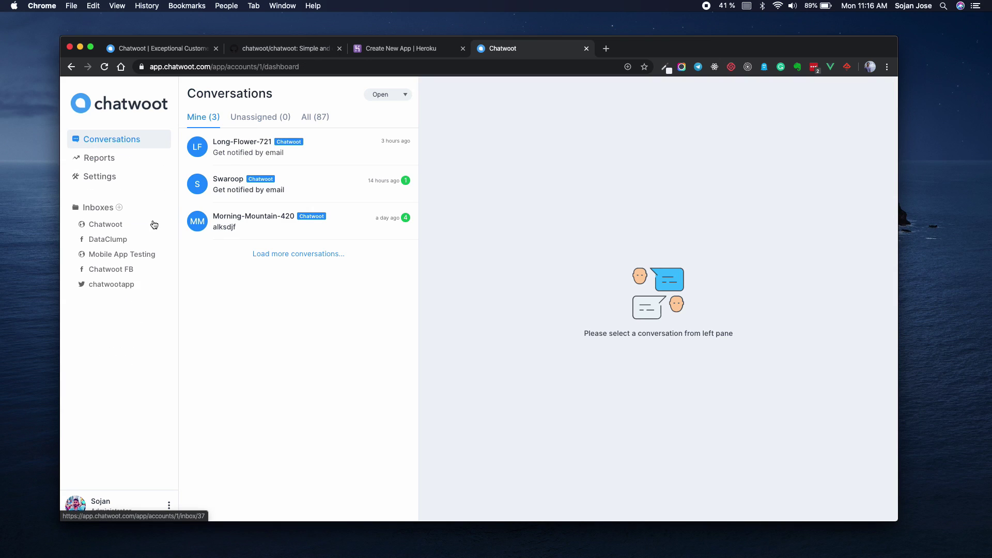